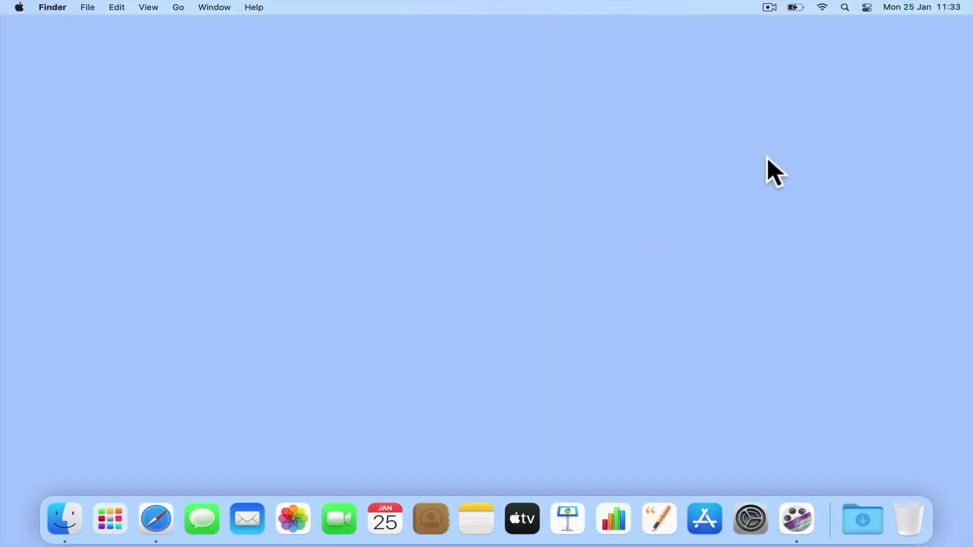
- Launch Network Utility via Spotlight, dismiss its deprecation notice, then launch Terminal the same way
left_click(844, 4)
type("network")
key("Return")
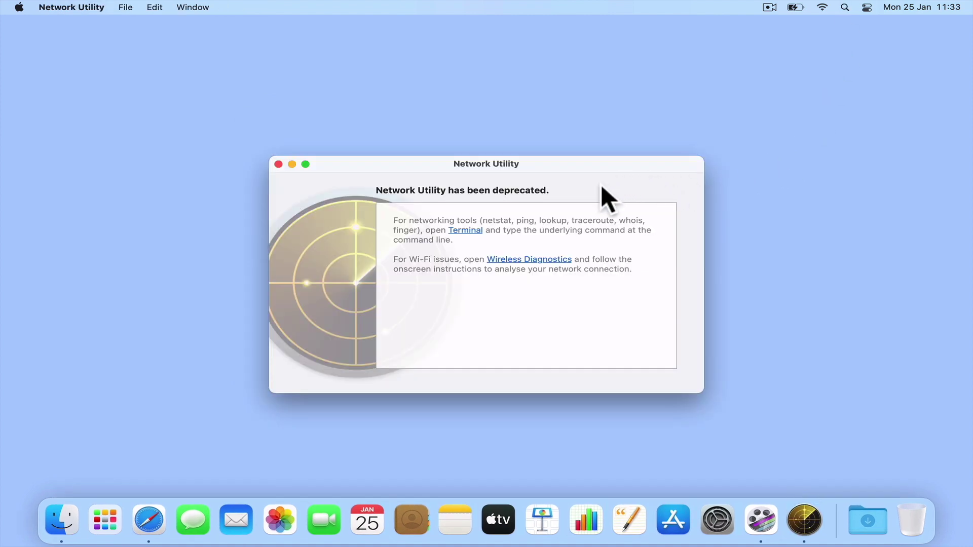
left_click(279, 165)
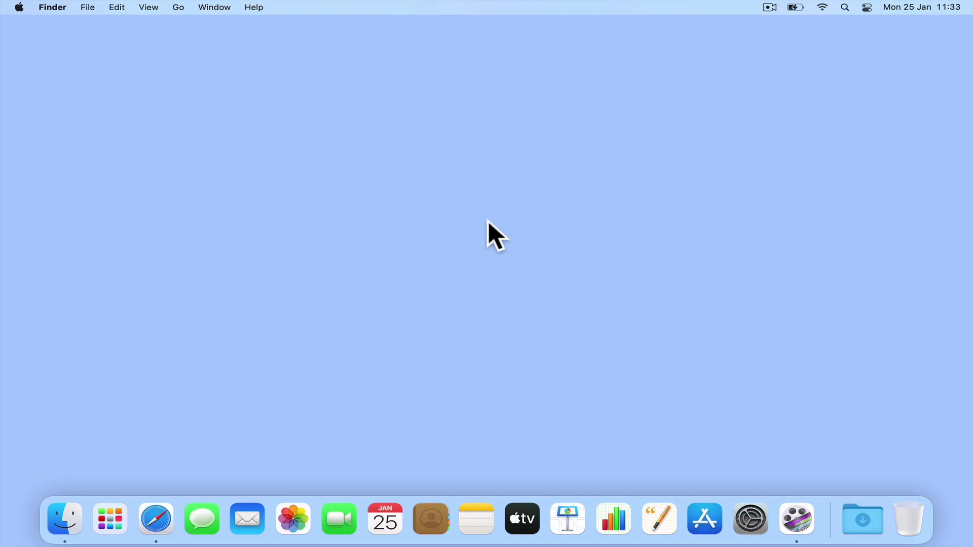
left_click(845, 7)
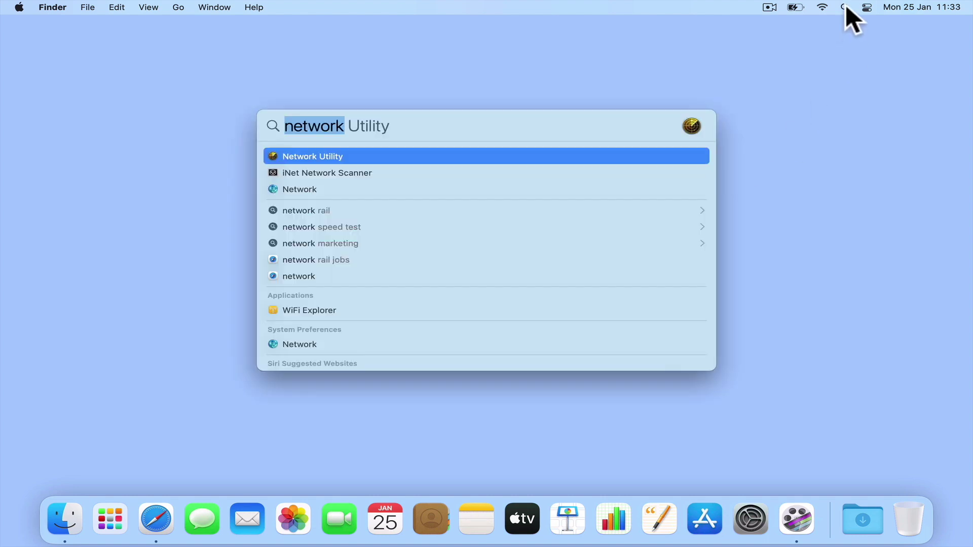
type("terminal")
key("Return")
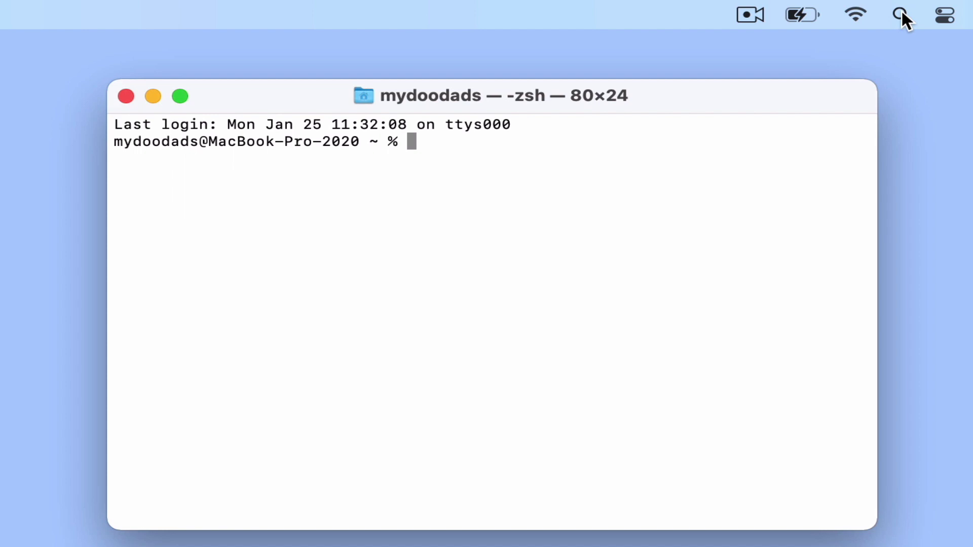
type("arp -")
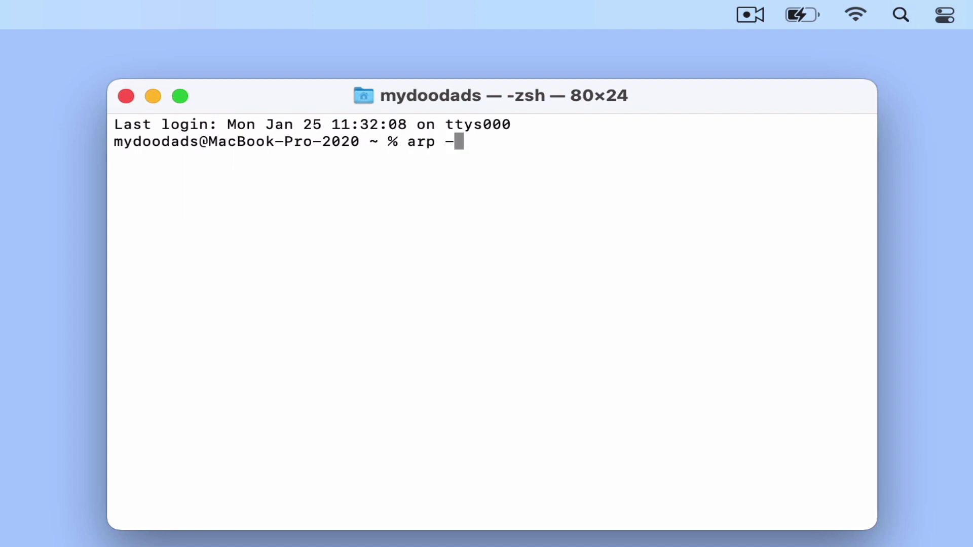
type("a")
- Run 'arp -a' to list network devices' IP and MAC addresses, then exit the shell and close the window
key("Return")
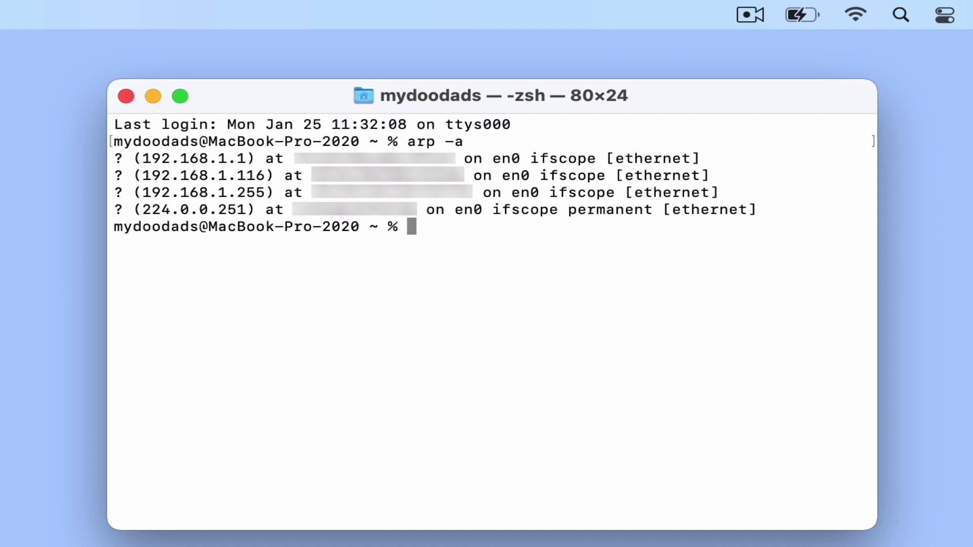
type("e")
type("xit")
key("Return")
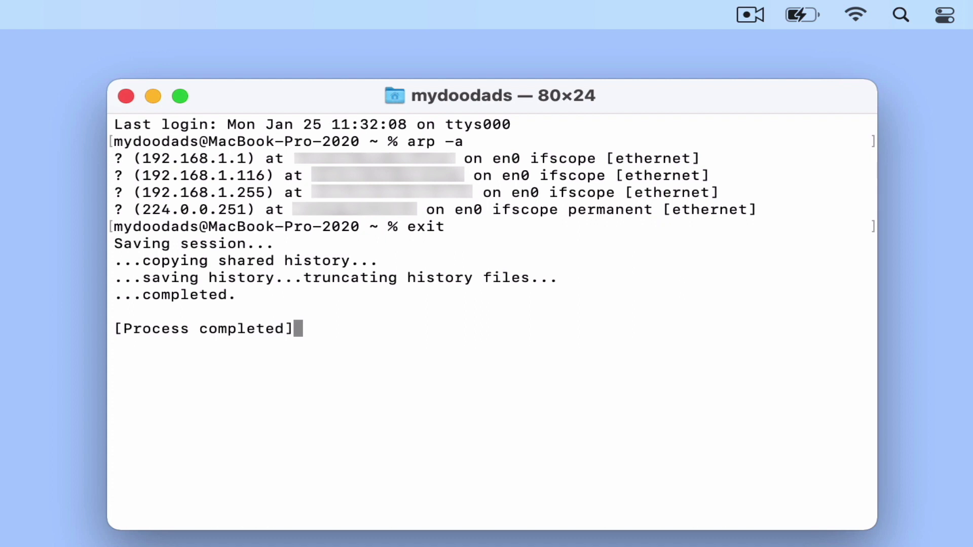
left_click(126, 96)
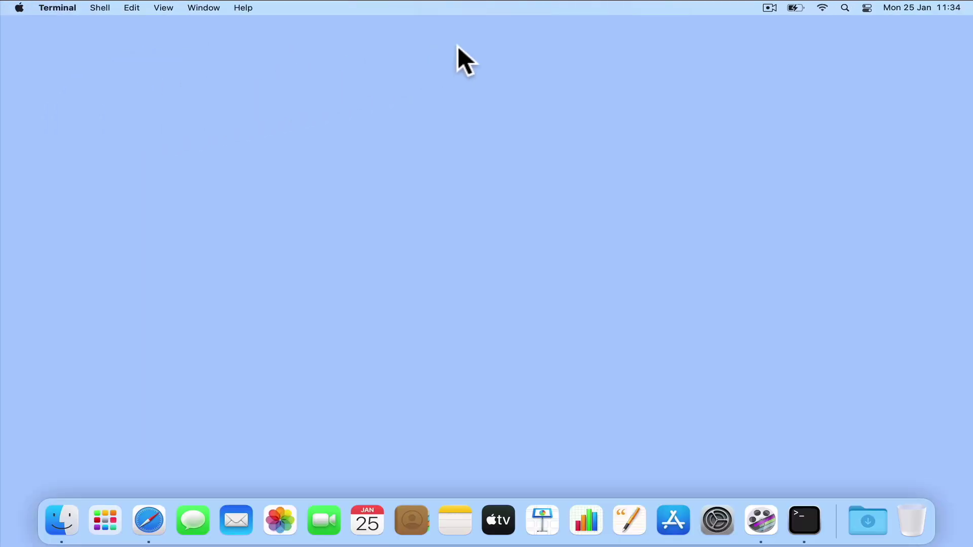